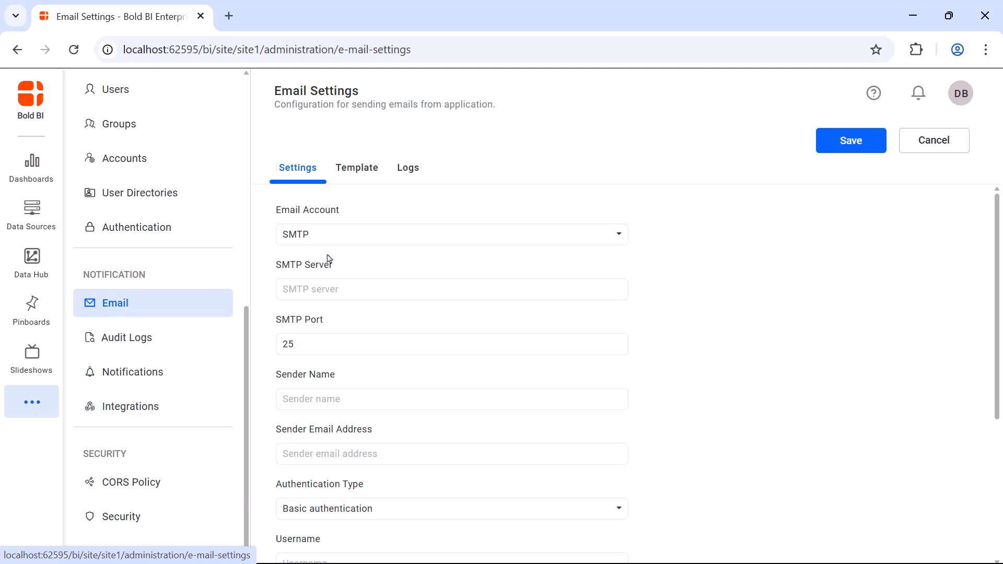
Keep SMTP as the email account type and review its server, port, sender, authentication and SSL settings
left_click(473, 236)
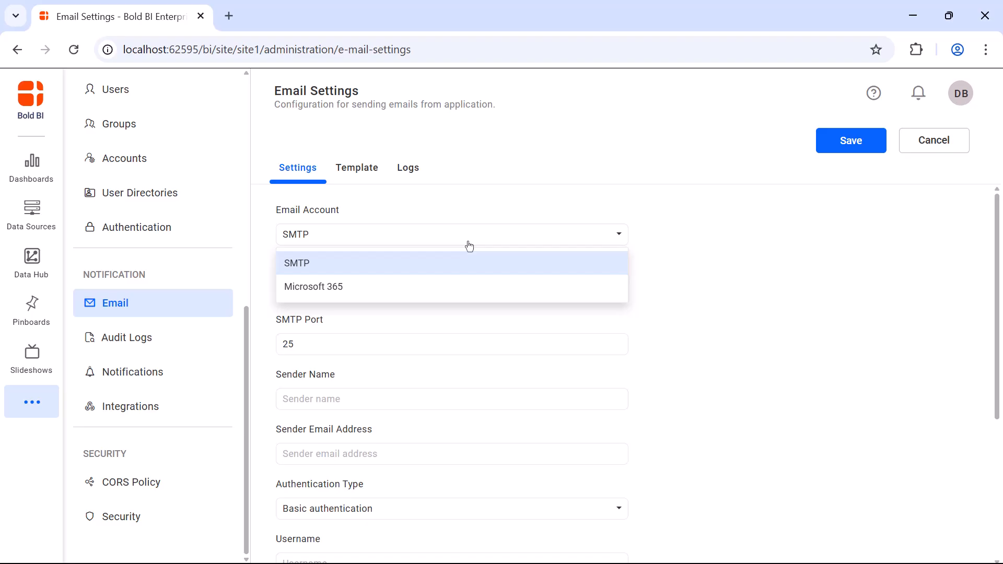
left_click(468, 263)
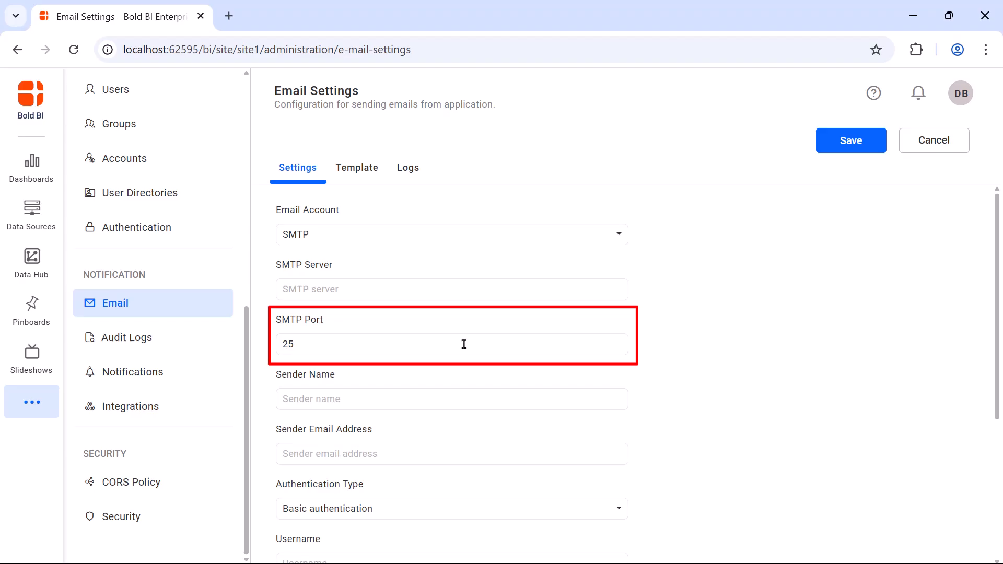
scroll(462, 366, "down", 3)
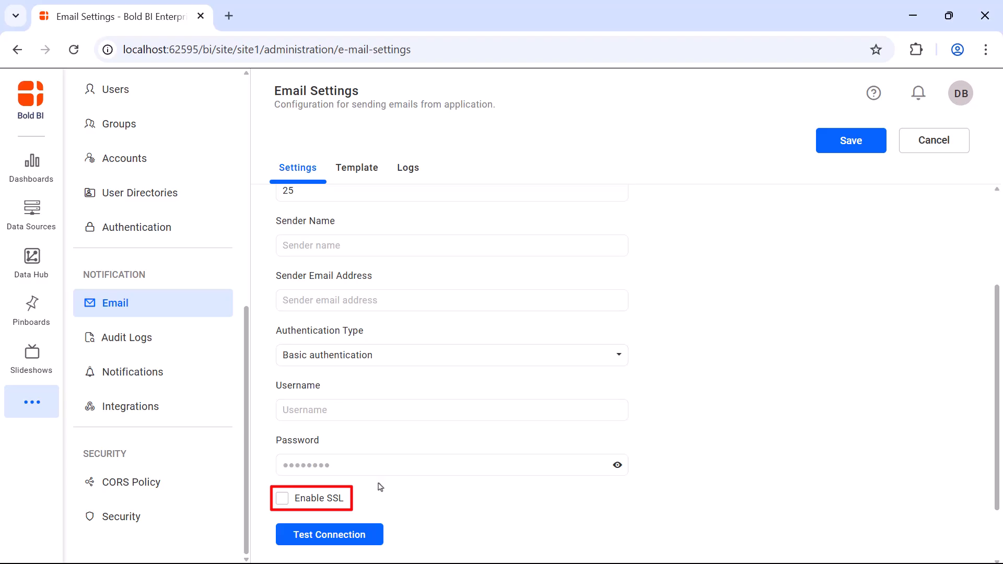
scroll(418, 366, "up", 3)
Switch the email account type to Microsoft 365 to view its settings, and set it back to SMTP
left_click(469, 234)
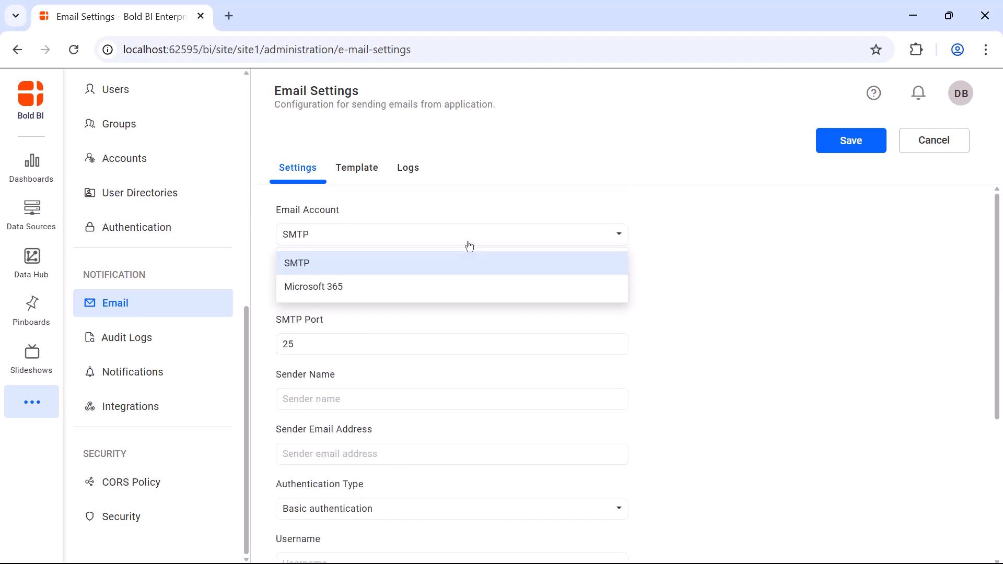
left_click(468, 288)
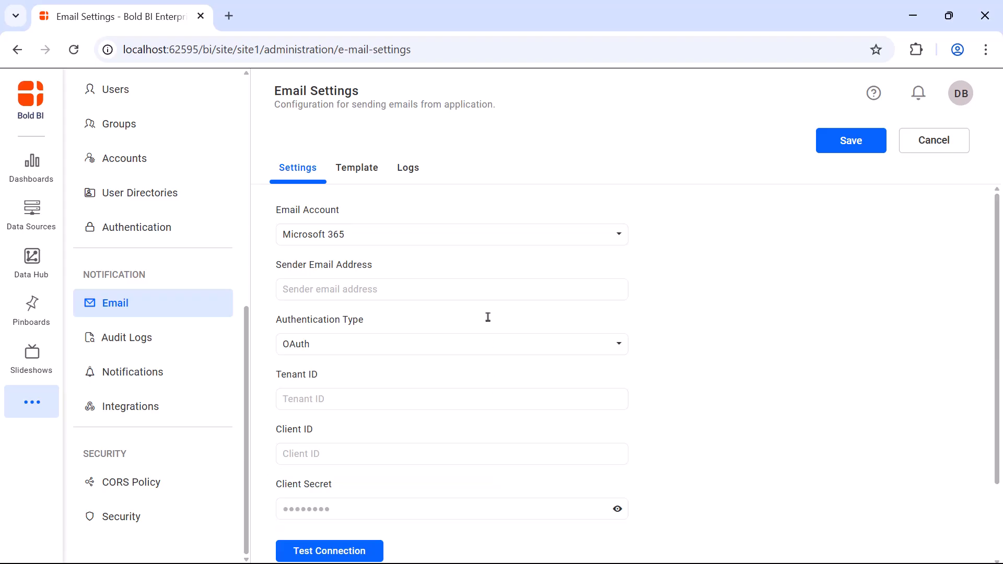
left_click(484, 240)
left_click(467, 262)
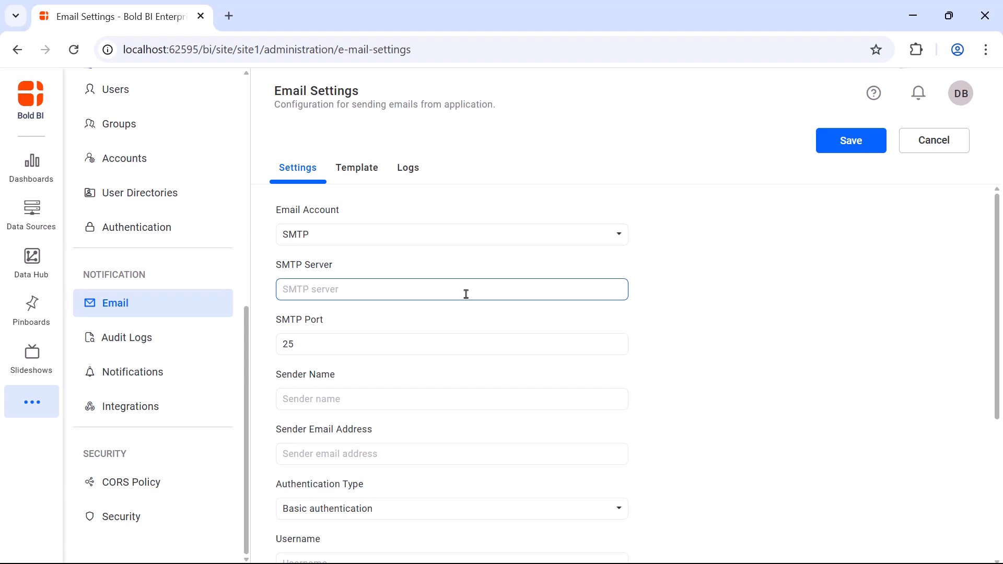
Set the SMTP server to smtp.office365.com and the SMTP port to 587
type("smtp.office365.com")
left_click(530, 341)
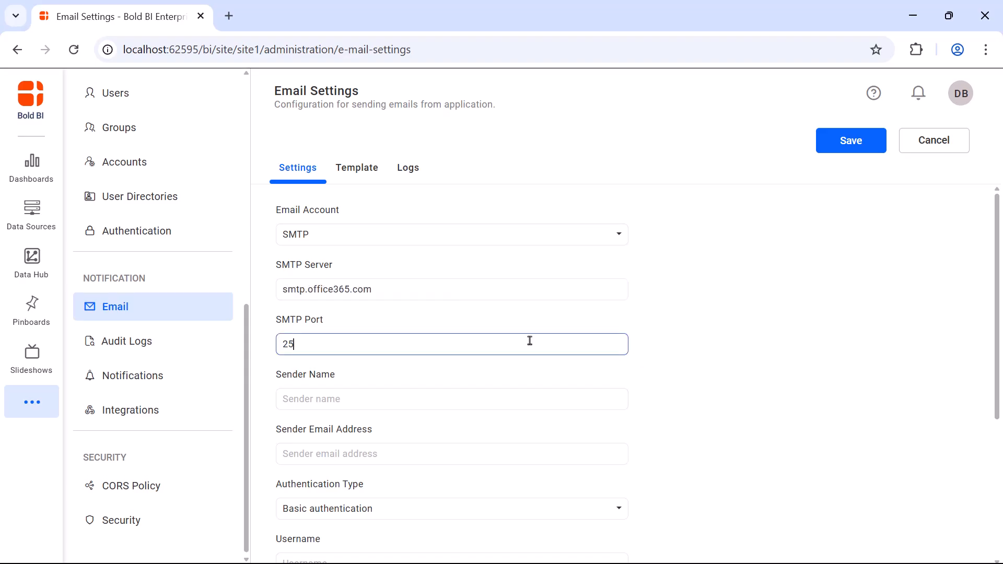
key("BackSpace")
key("BackSpace")
type("587")
Fill in the sender's name and the sender's email address
left_click(532, 399)
type("[blurred]")
left_click(590, 447)
type("[blurred]")
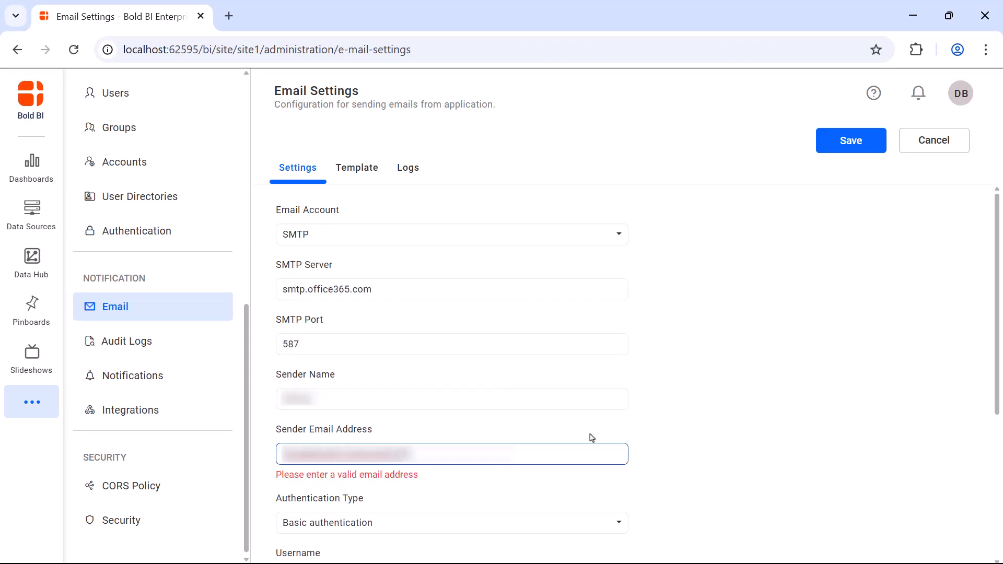
type("ncfusion.com")
Use Basic authentication and enter the username and password of the SMTP account
left_click(587, 513)
left_click(587, 488)
scroll(587, 488, "down", 5)
left_click(569, 334)
type("div")
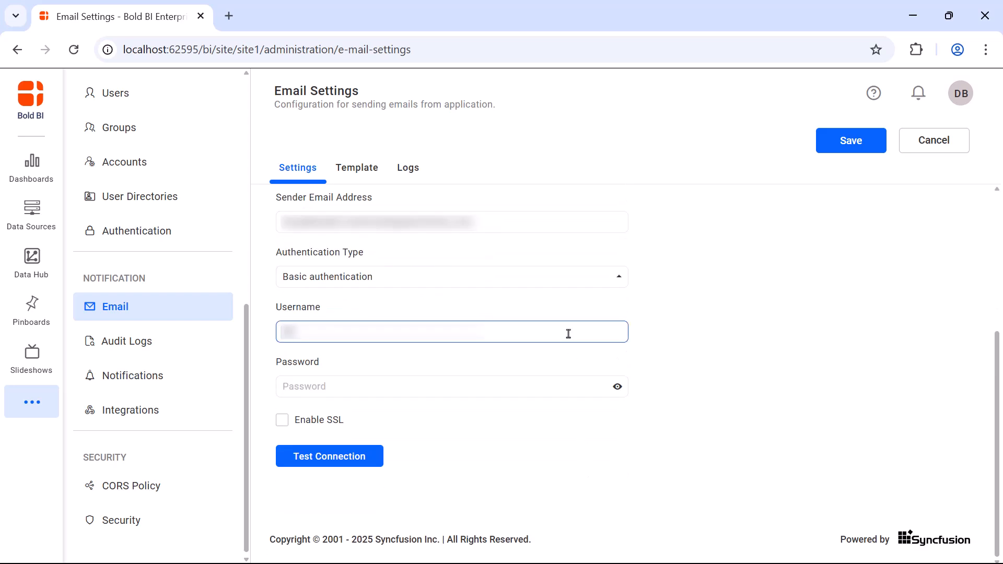
type("[blurred][blurred]")
left_click(480, 384)
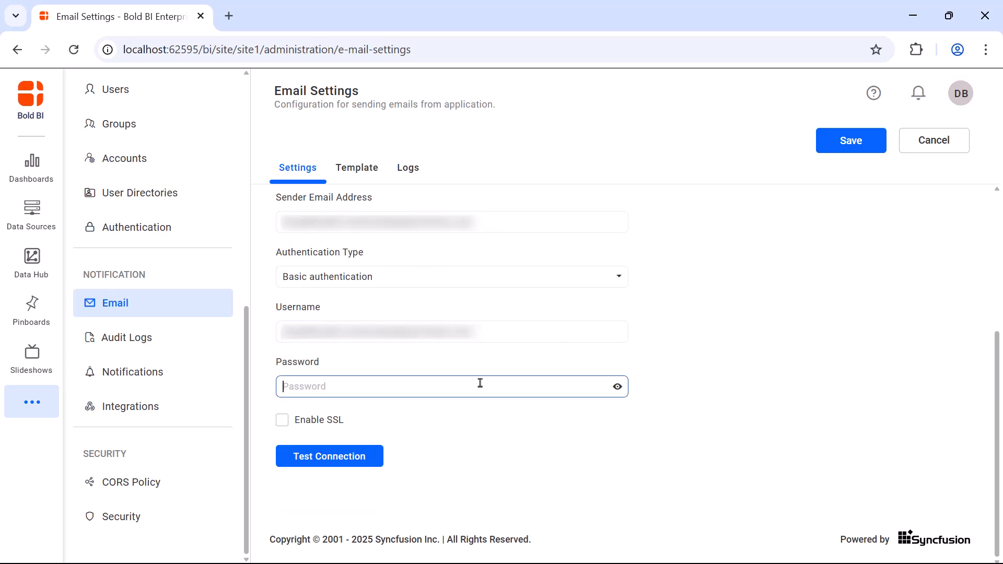
key("ctrl+v")
Enable SSL for the SMTP account and send a test email to check the connection
left_click(285, 426)
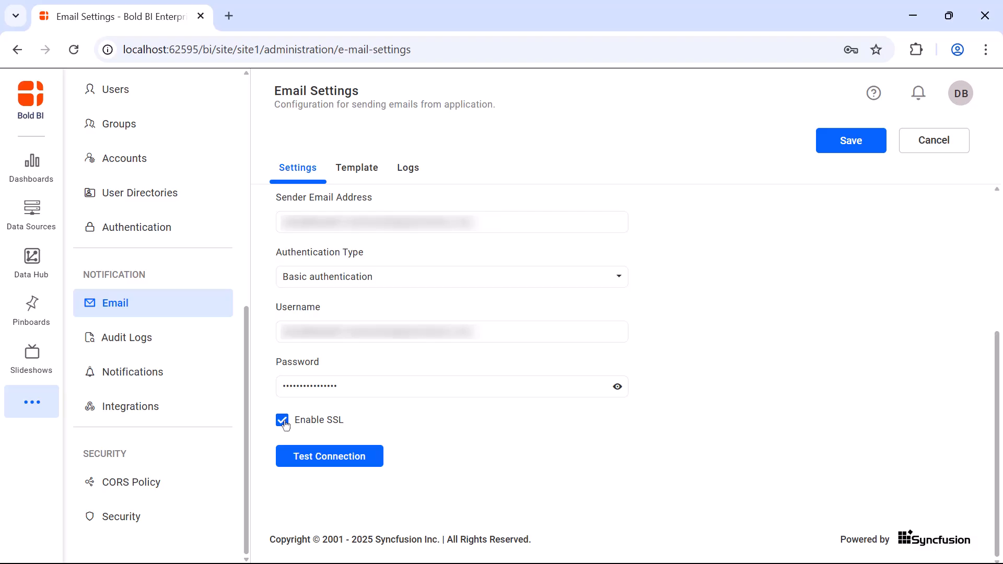
left_click(303, 459)
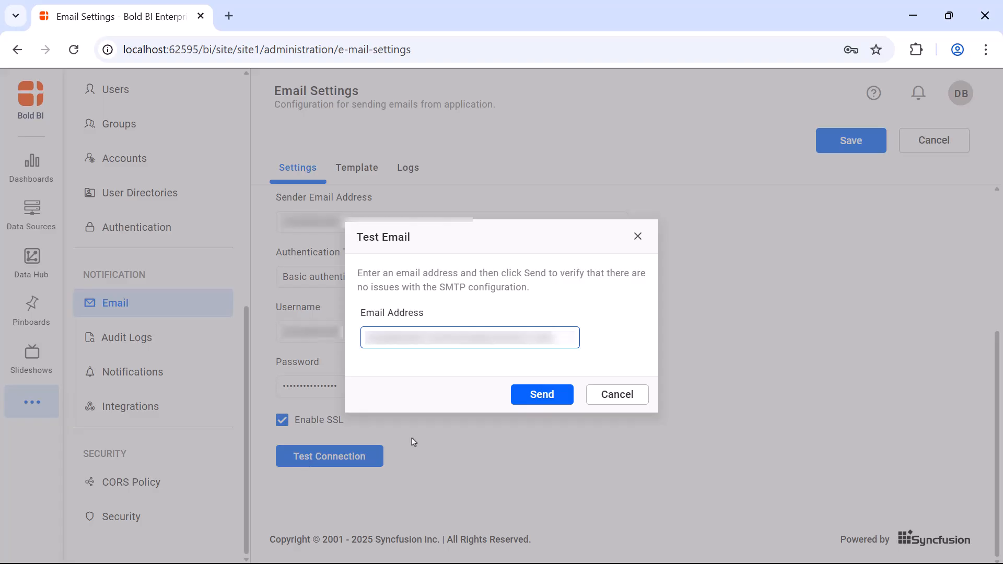
left_click(524, 399)
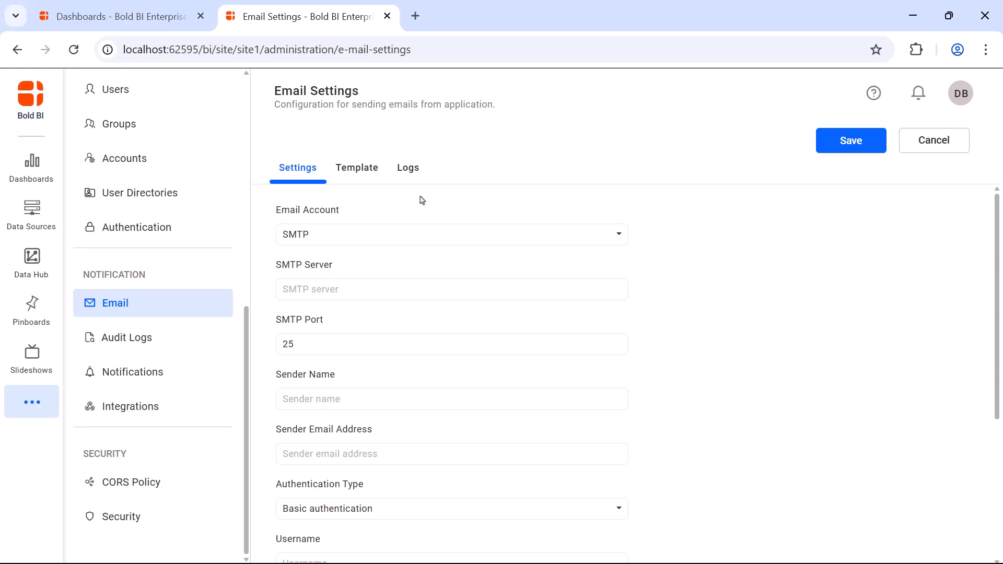
Open the list of email templates for the New dashboard comment event
left_click(358, 168)
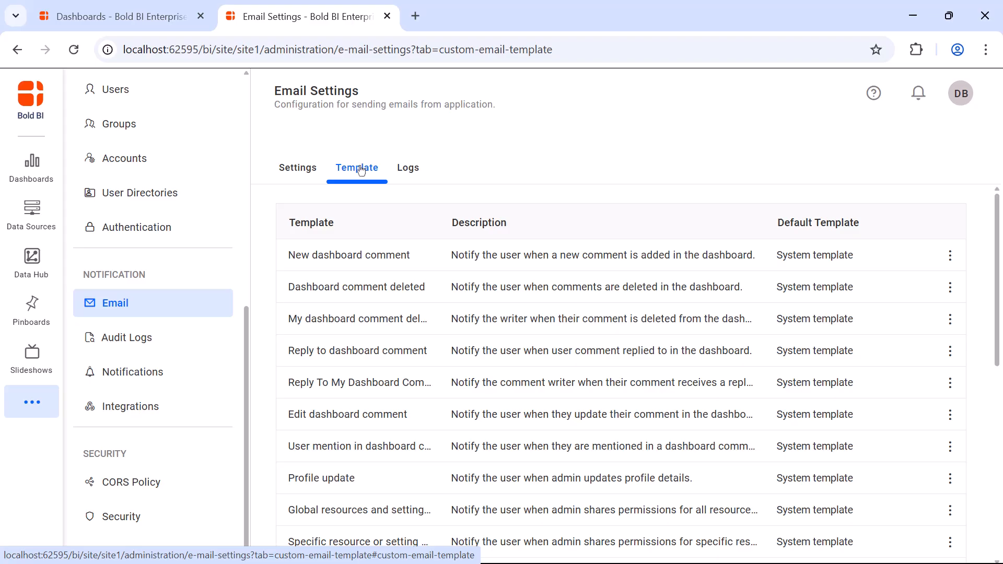
left_click(951, 257)
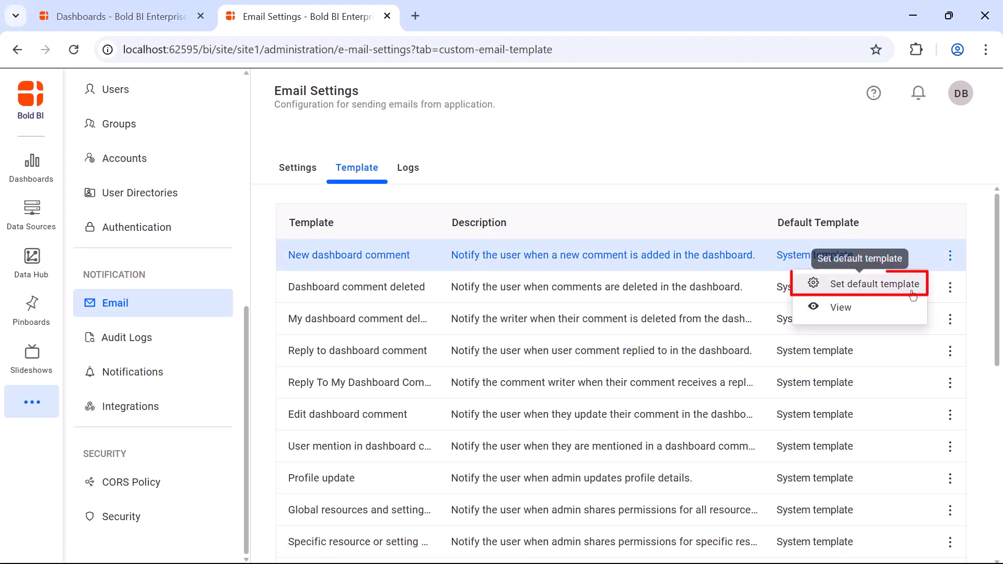
left_click(895, 317)
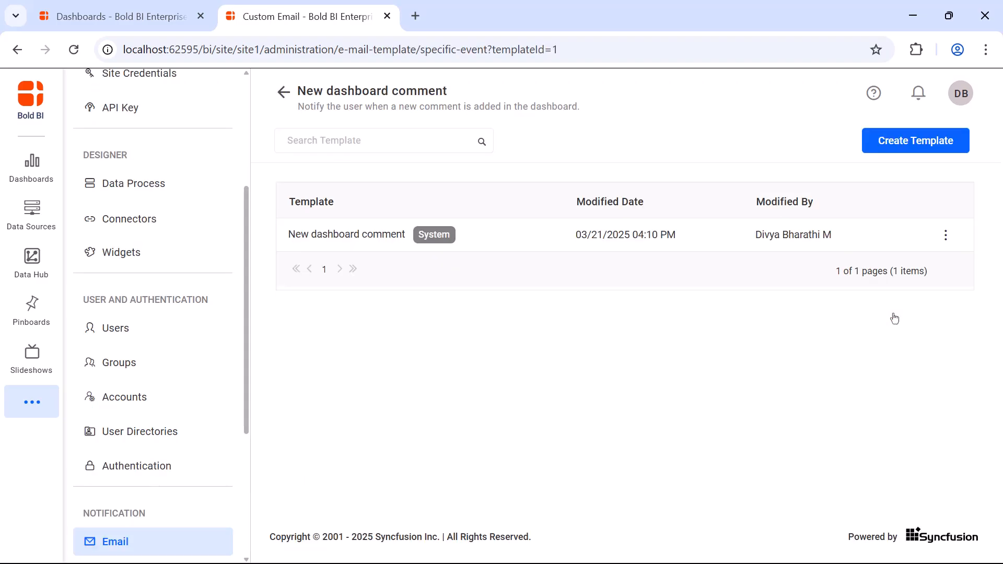
Create an email template named Customize Comment, copied from the New dashboard comment template
left_click(889, 149)
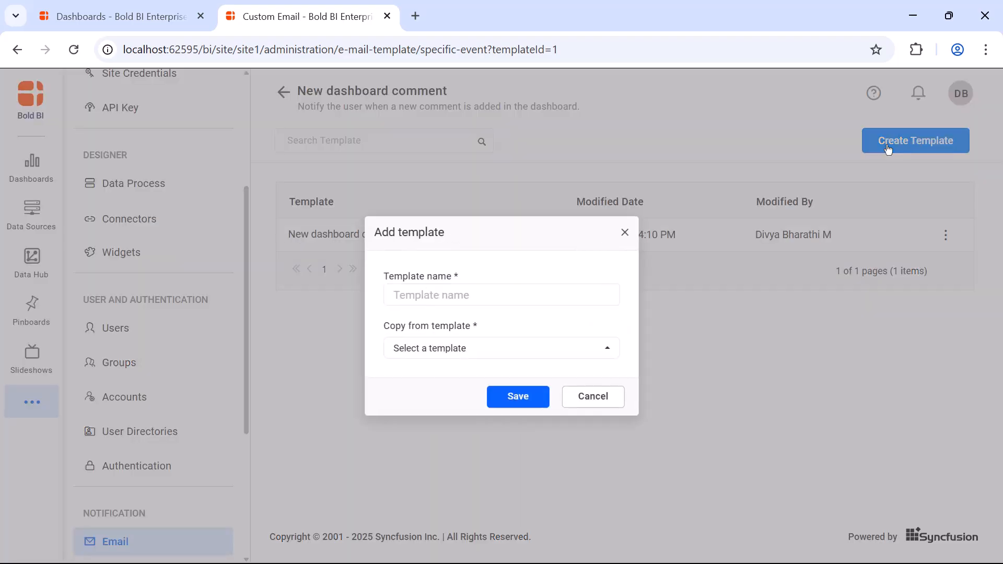
type("C")
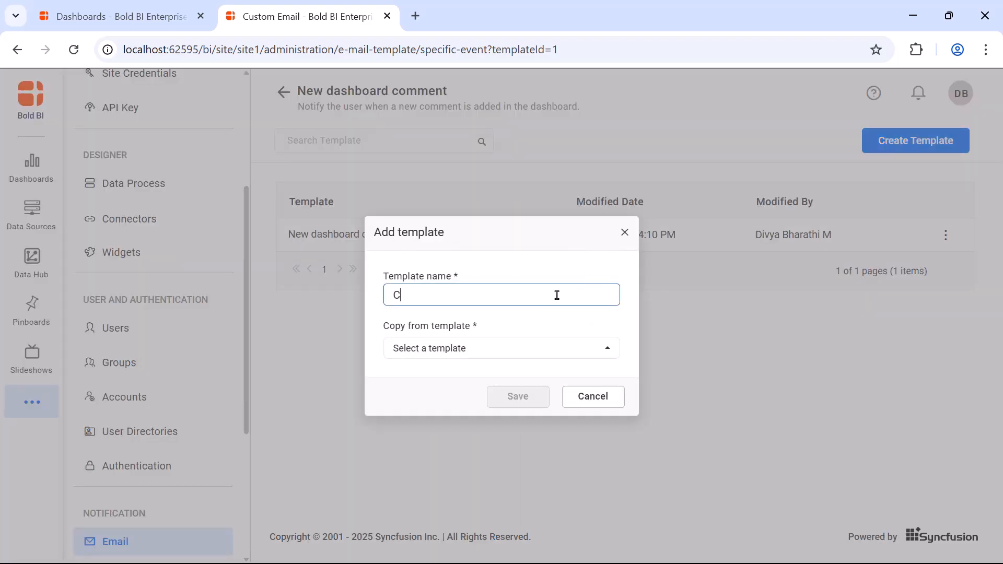
type("ustomize Comment")
left_click(557, 349)
left_click(555, 414)
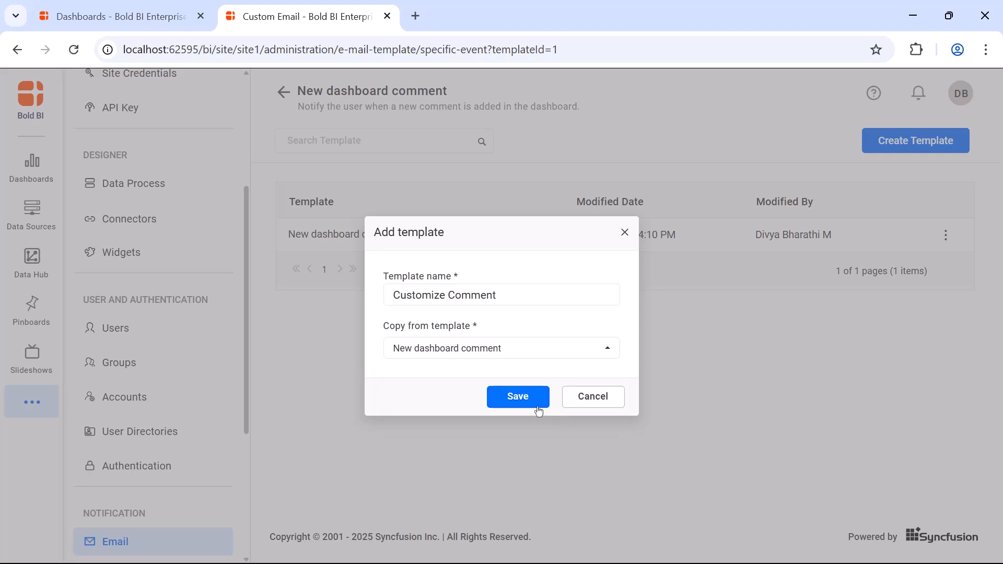
left_click(536, 405)
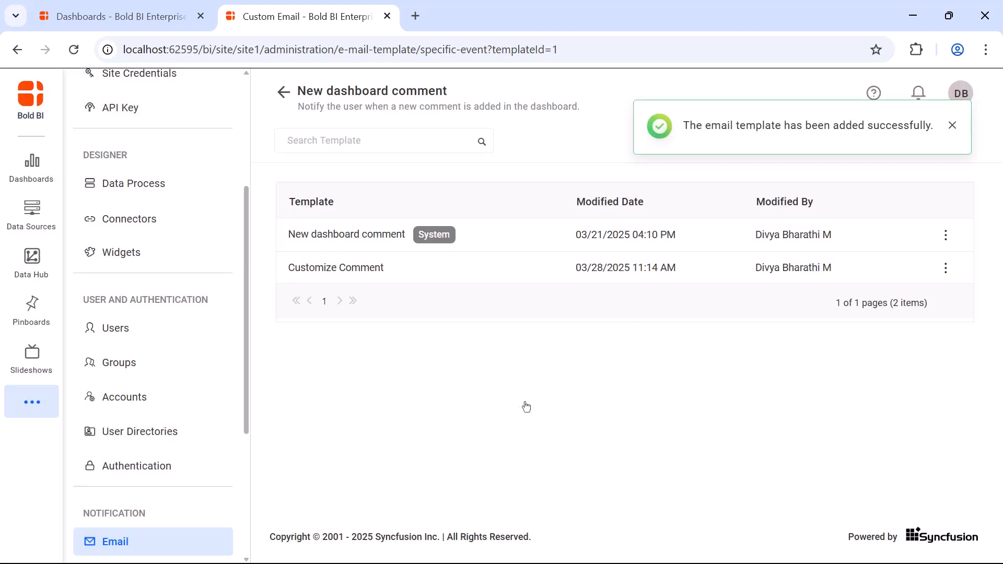
Edit the Customize Comment template, rename it Customize Dashboard, and save it
left_click(946, 268)
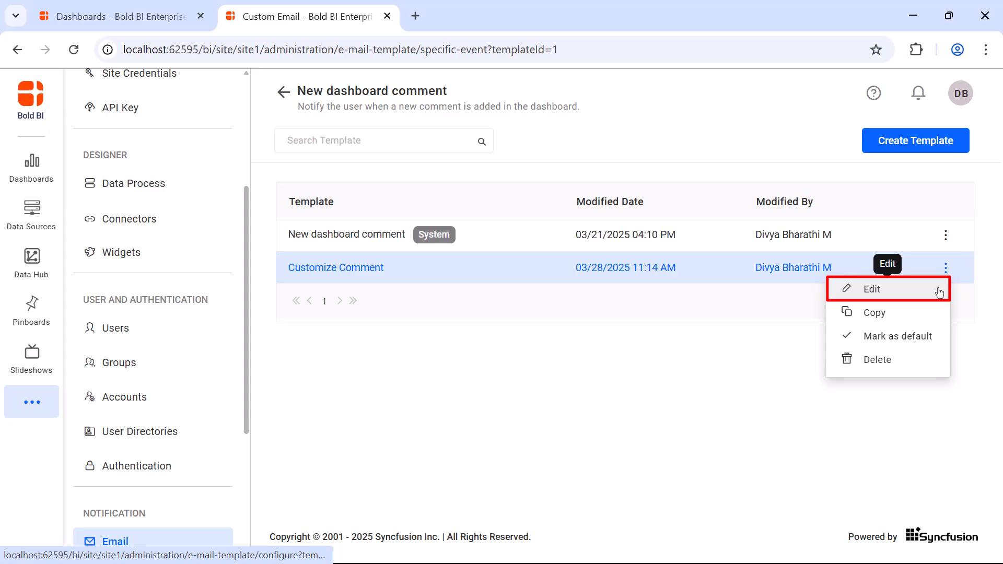
left_click(939, 291)
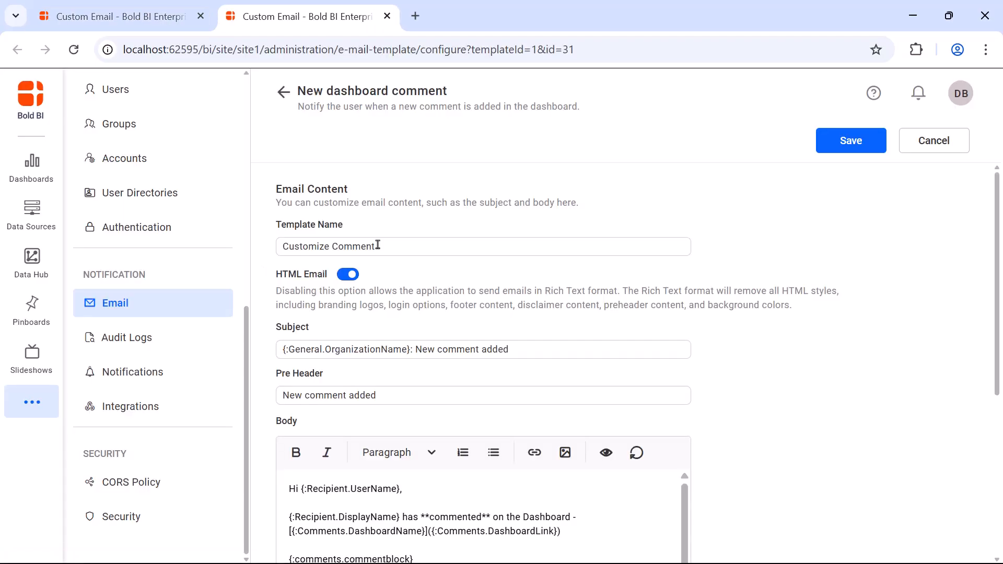
left_click(378, 244)
key("BackSpace")
key("BackSpace")
key("BackSpace")
key("BackSpace")
key("BackSpace")
key("BackSpace")
key("BackSpace")
type("Dashboard")
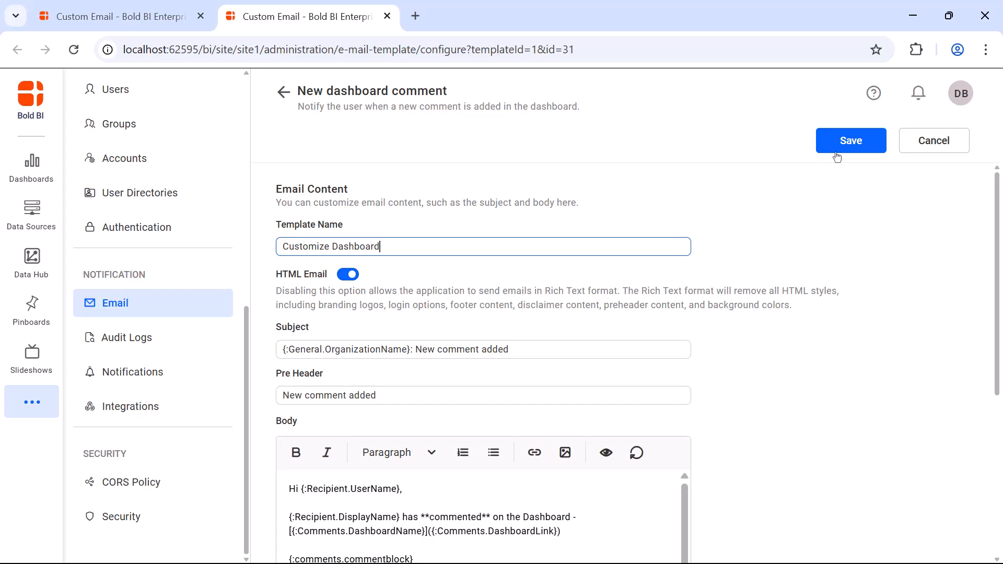
left_click(836, 155)
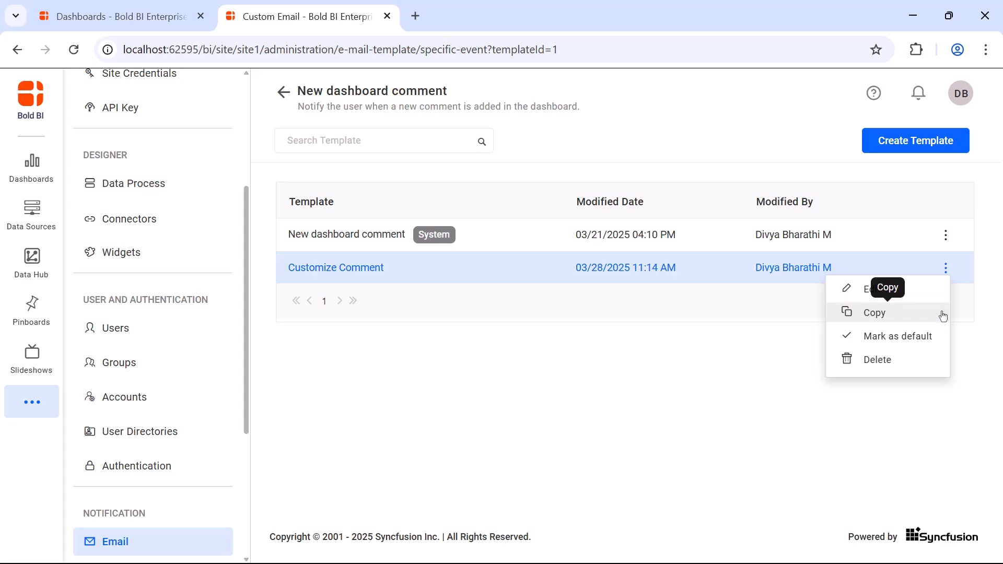
Copy the Customize Dashboard template under the name Customize comments
left_click(940, 314)
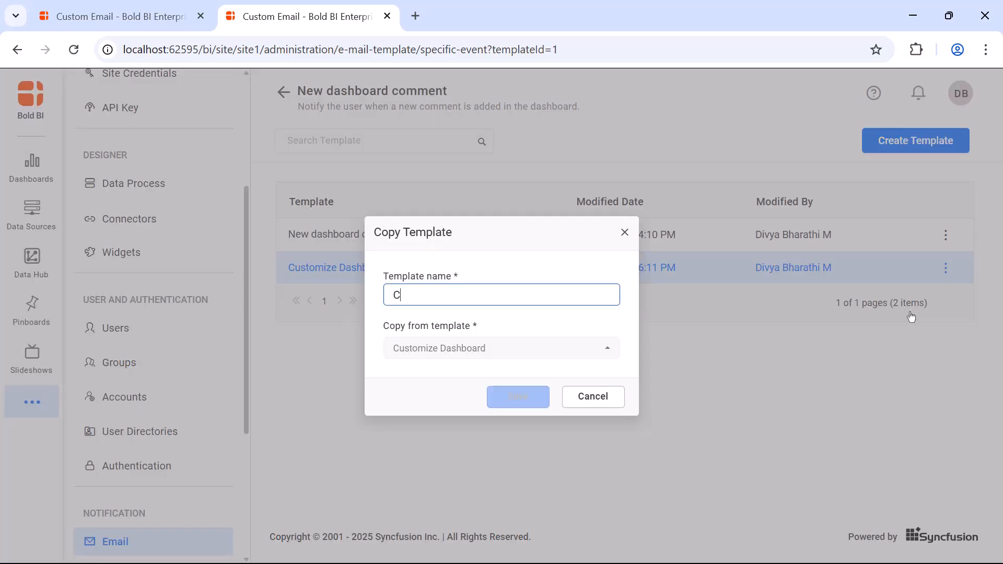
type("Customize comments")
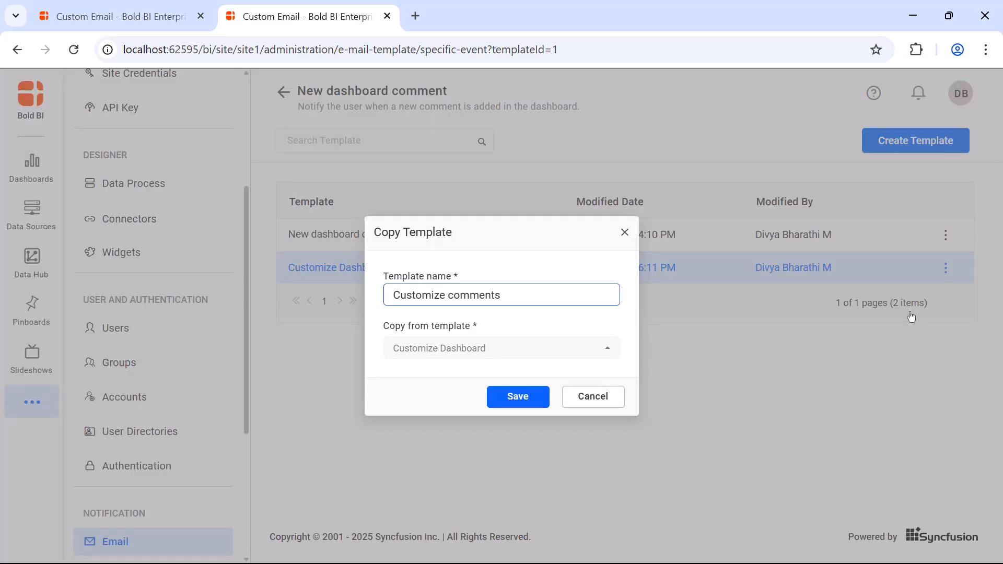
left_click(517, 396)
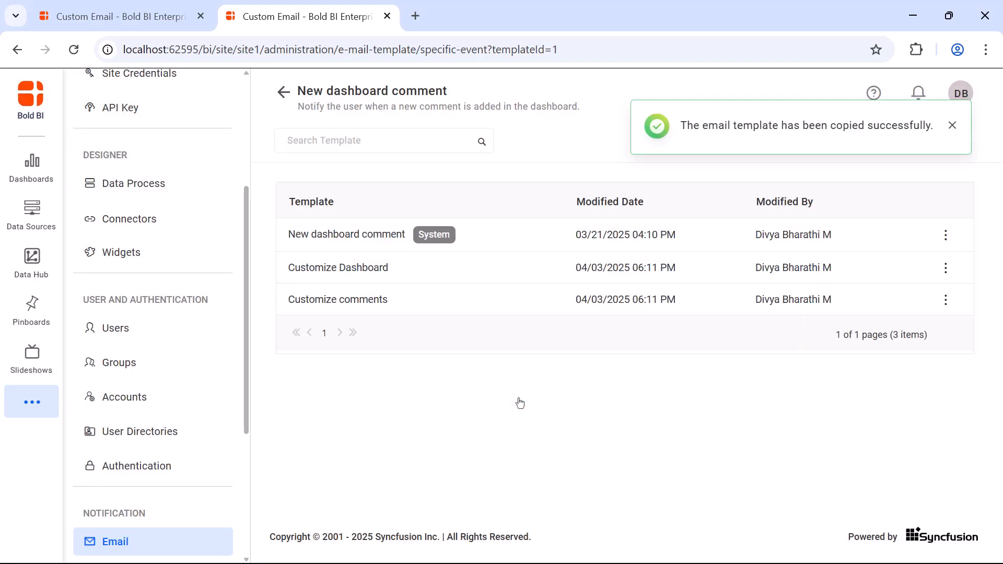
Mark the Customize Dashboard template as default and delete the Customize comments template
left_click(945, 301)
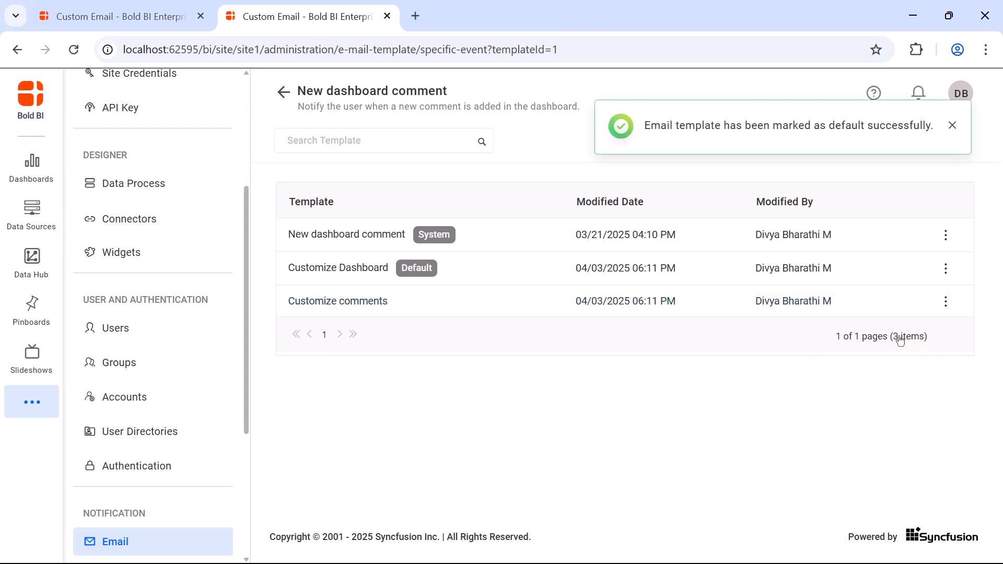
left_click(946, 301)
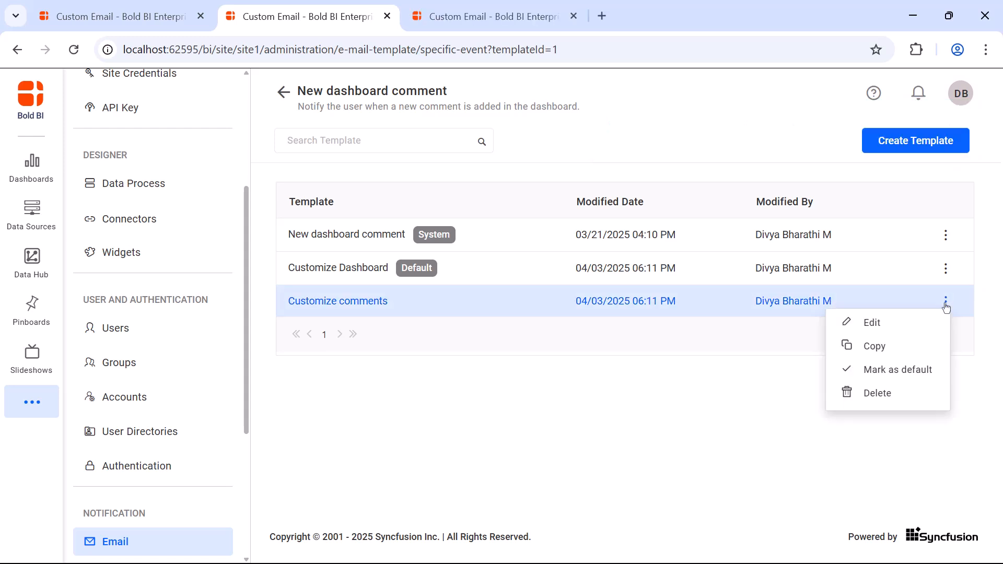
left_click(903, 399)
left_click(544, 358)
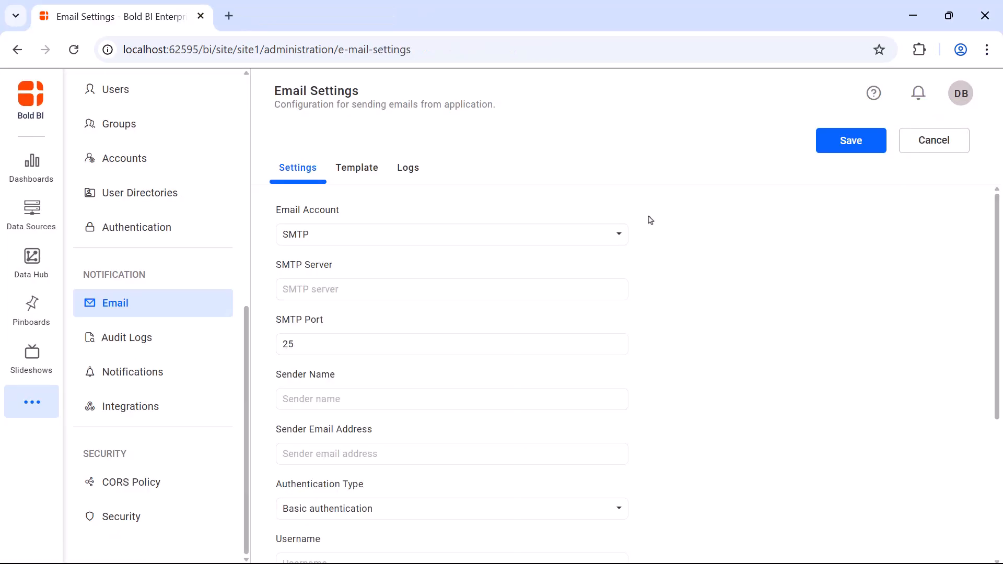
In the email logs, set the event filter to All Event and the date range to 04/02/2025 - 05/08/2025
left_click(409, 169)
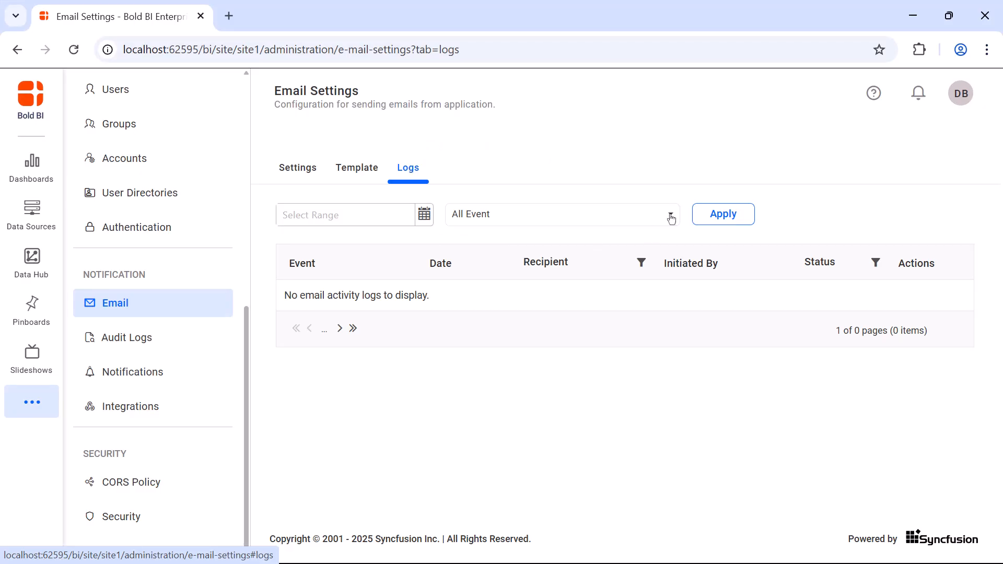
left_click(672, 218)
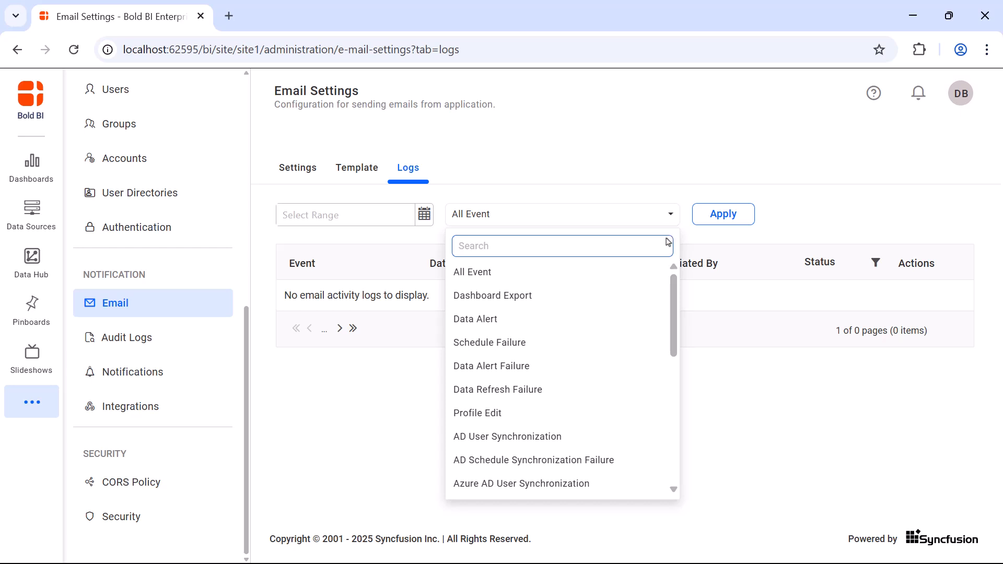
left_click(652, 278)
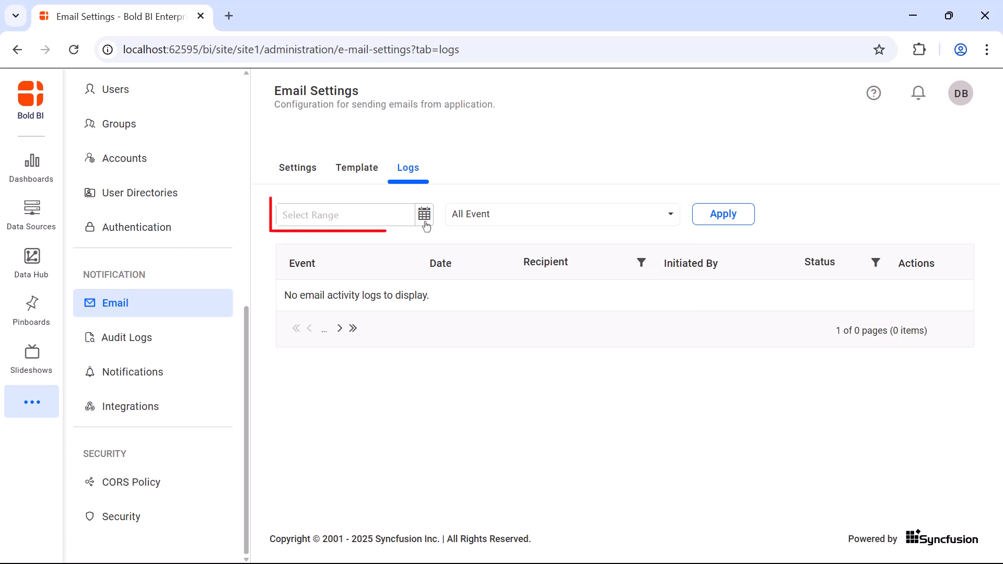
left_click(426, 223)
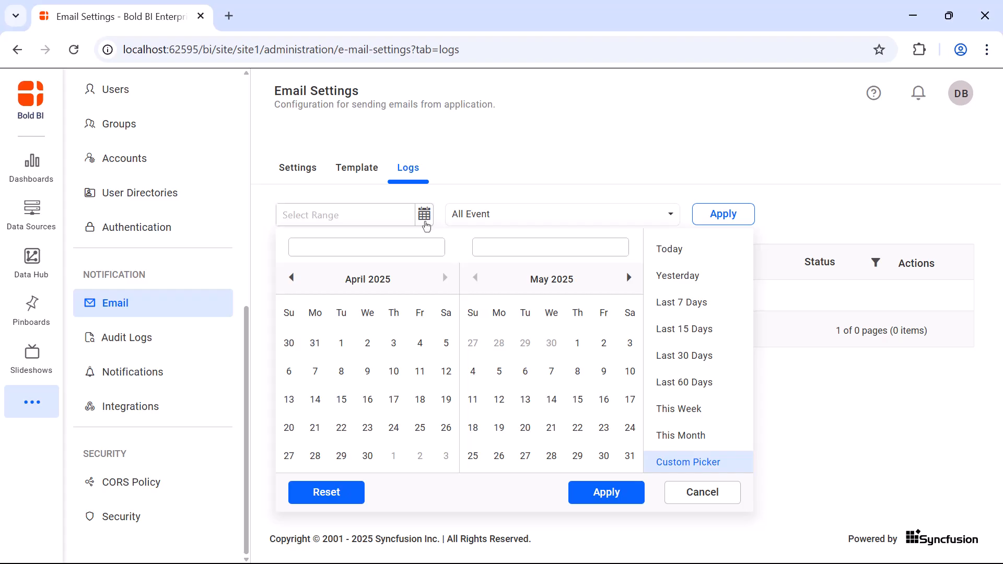
left_click(623, 498)
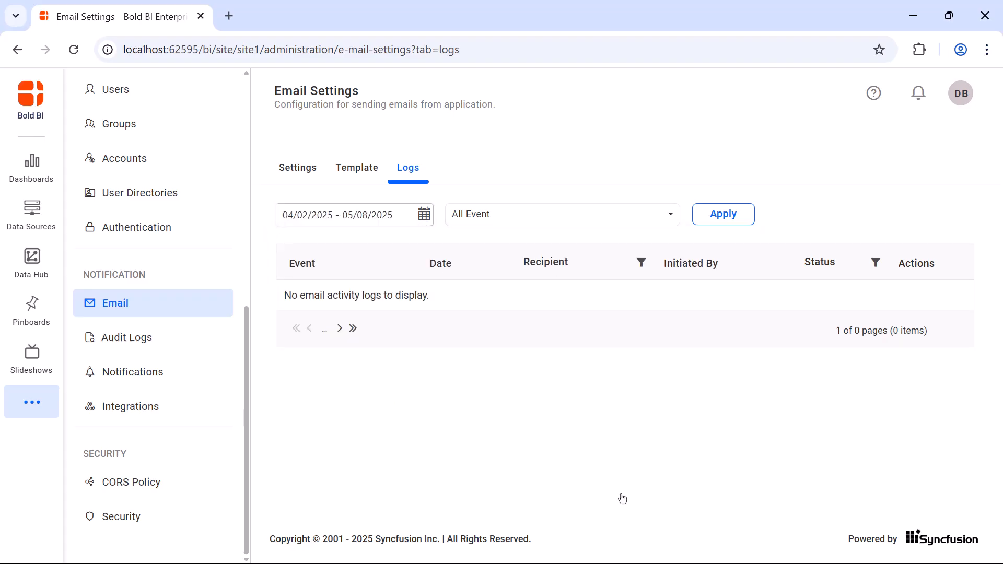